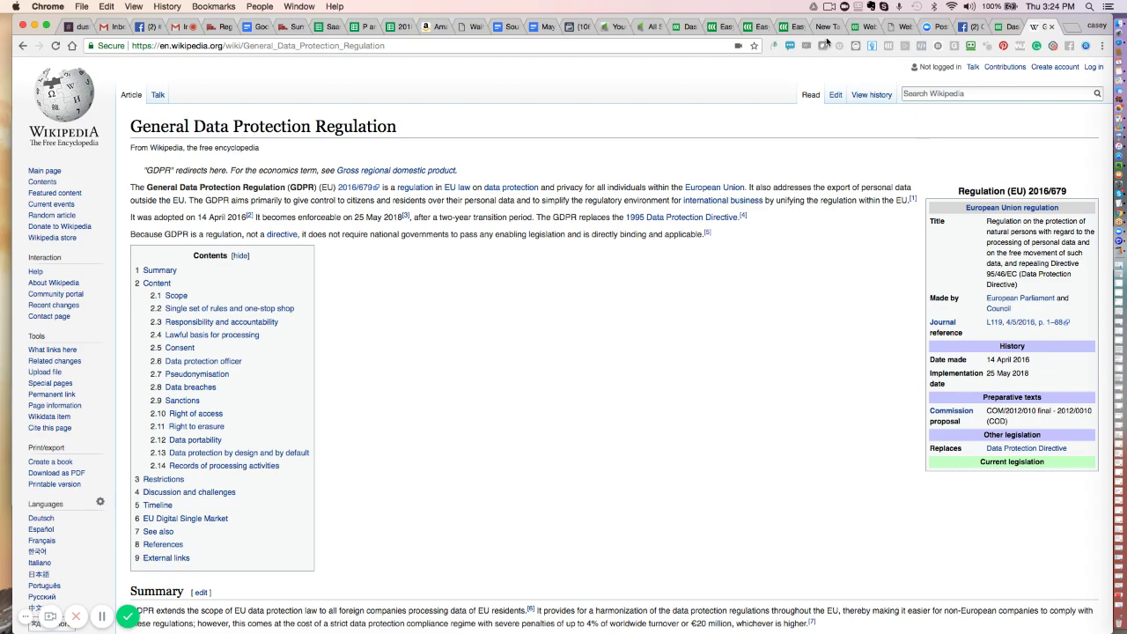
Step: Open "Test event For chat changes-clone" for editing, show its registration page's GDPR settings, and highlight the consent text
click(1005, 27)
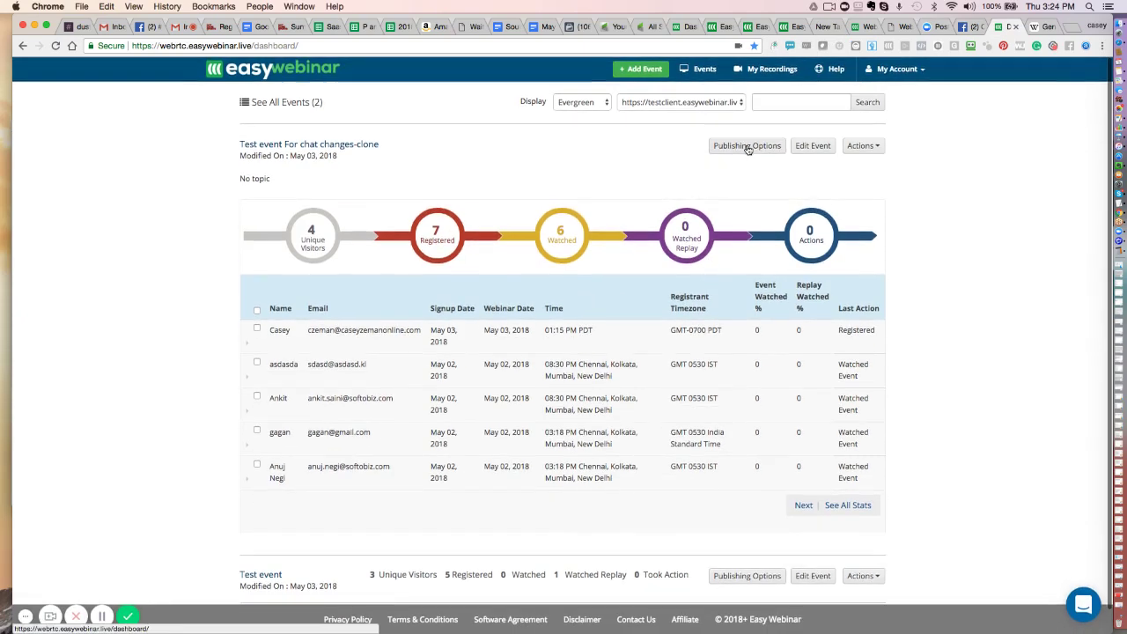
click(818, 150)
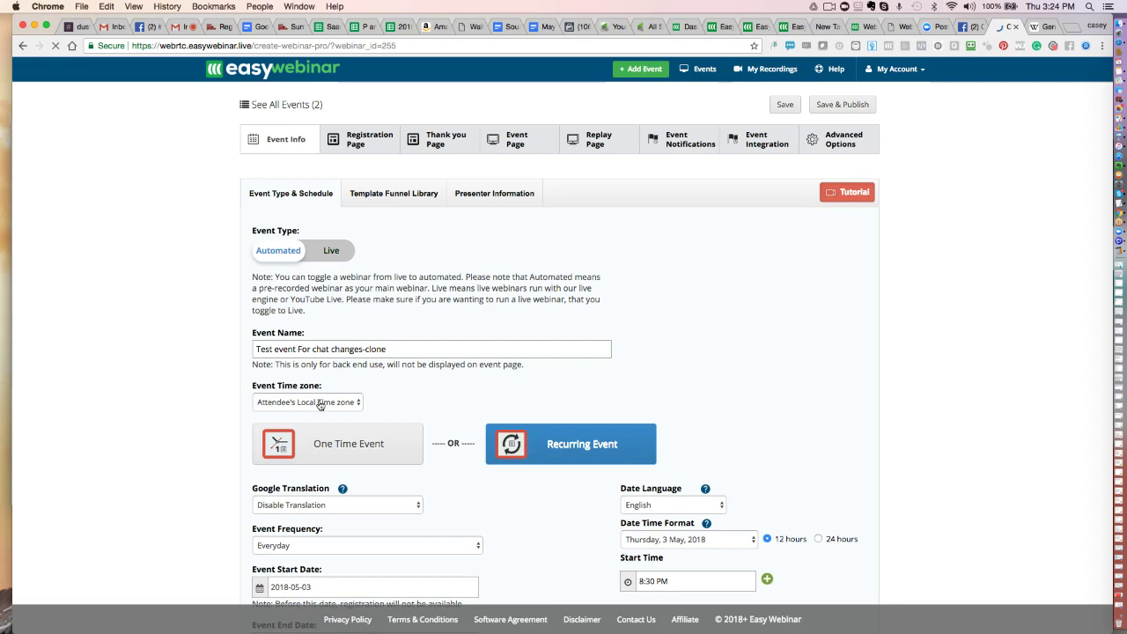
click(362, 145)
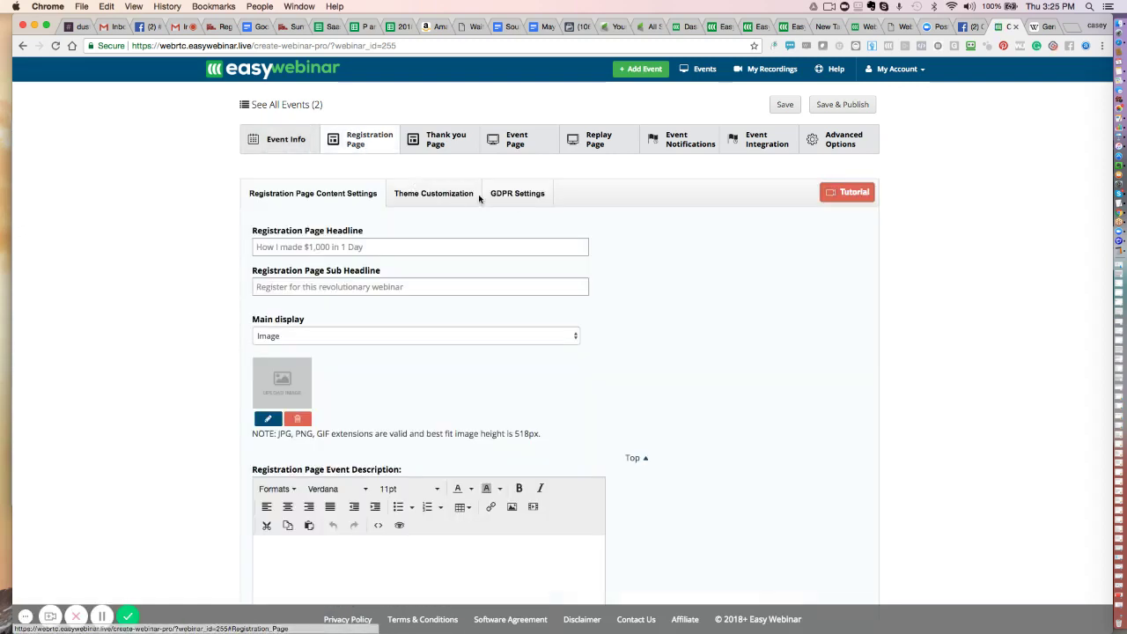
click(517, 200)
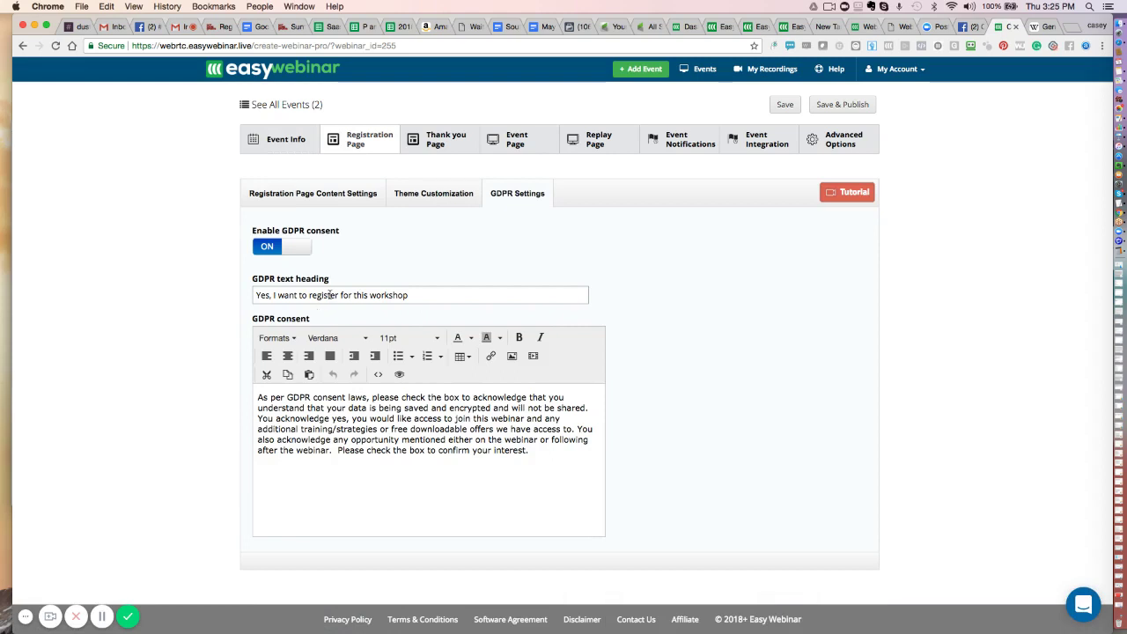
triple_click(303, 432)
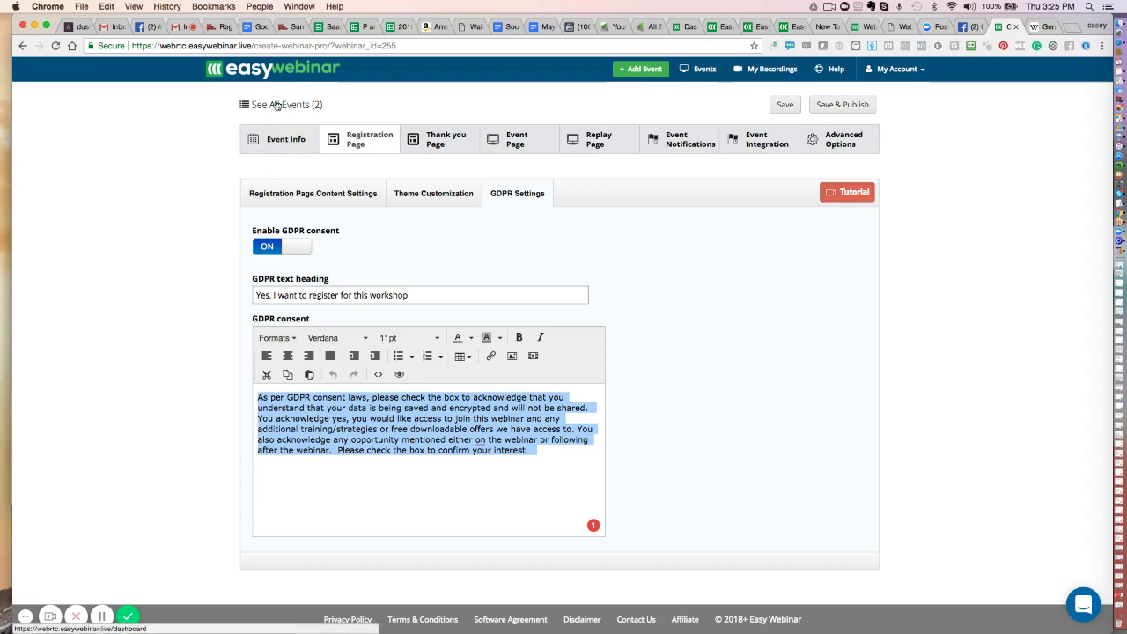
Step: Look over the event's template funnel library, then return to the registration page's GDPR settings
click(284, 140)
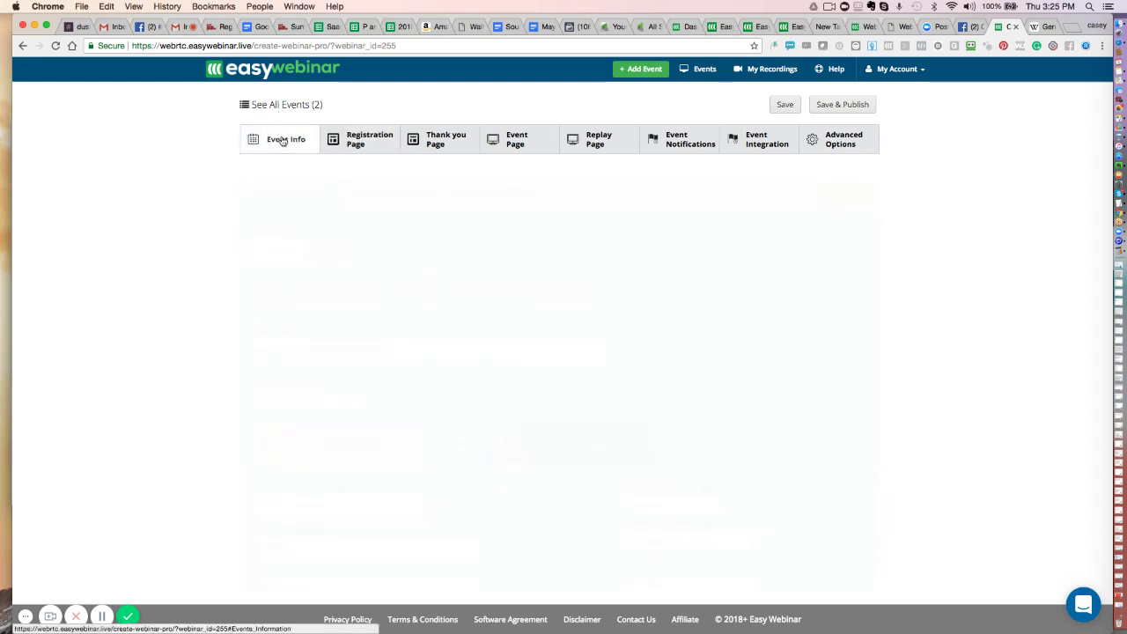
click(410, 195)
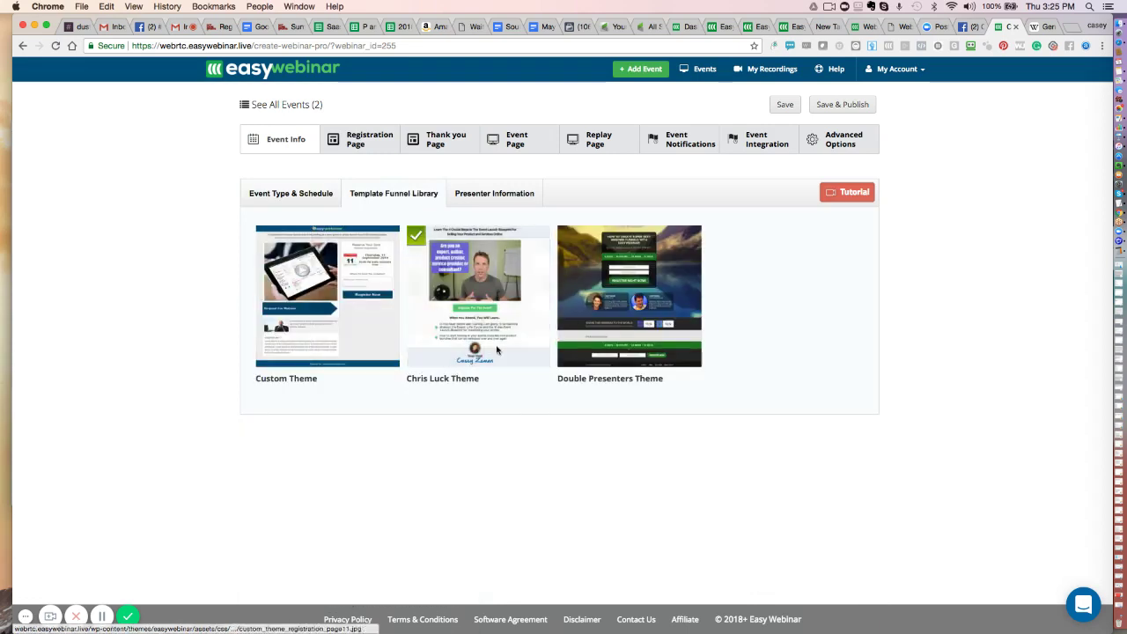
click(351, 146)
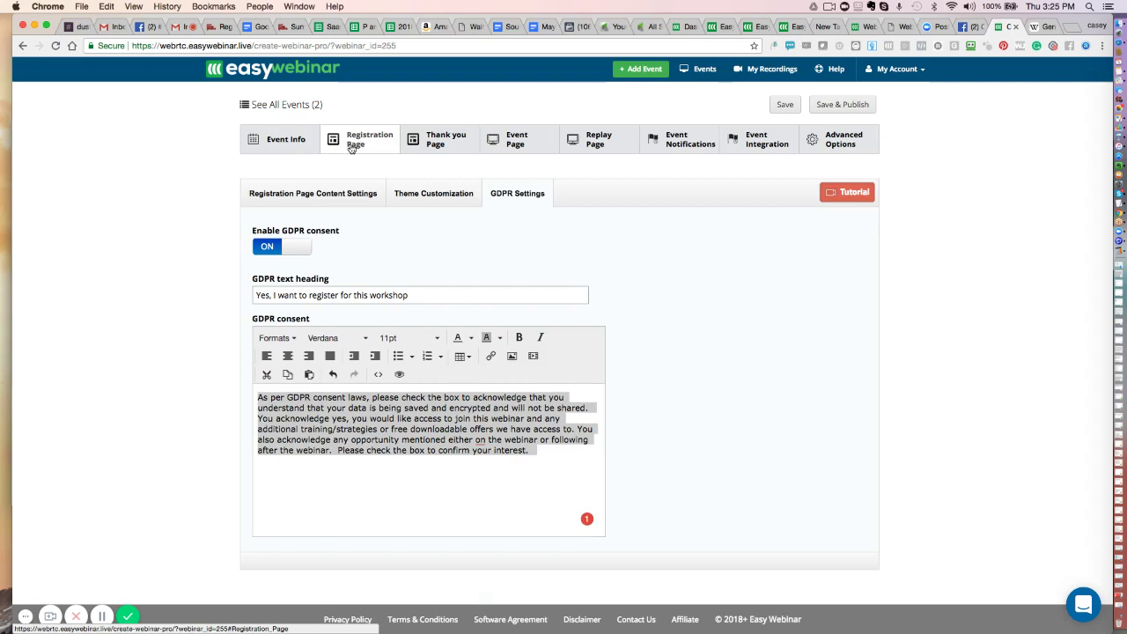
Step: Stay in the event editor when asked about leaving, then save and publish the event
click(277, 106)
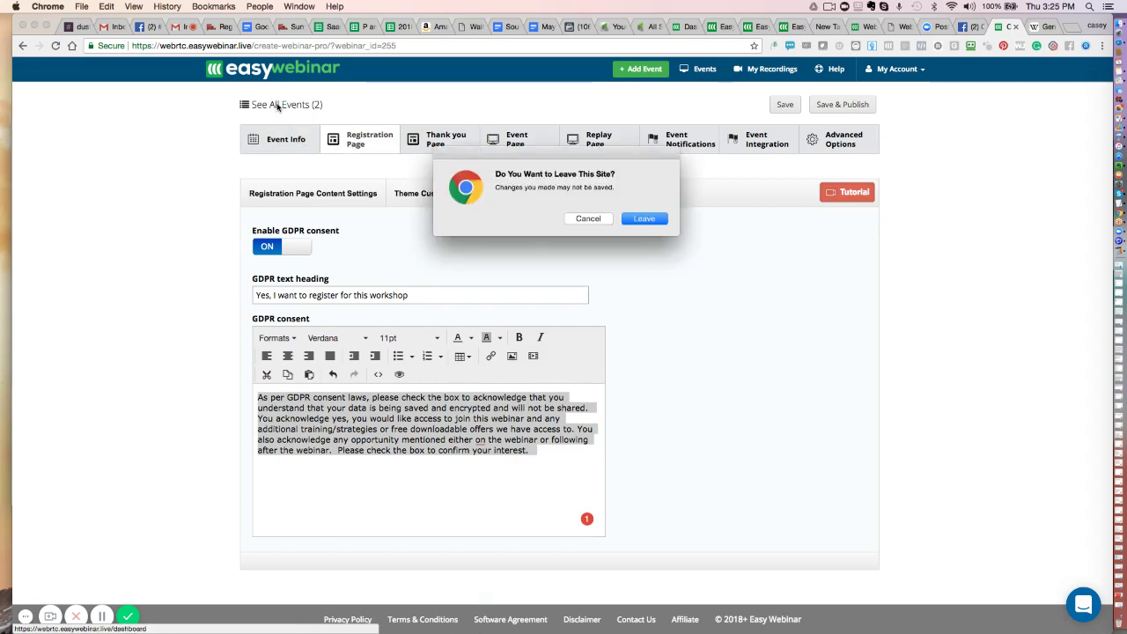
click(578, 219)
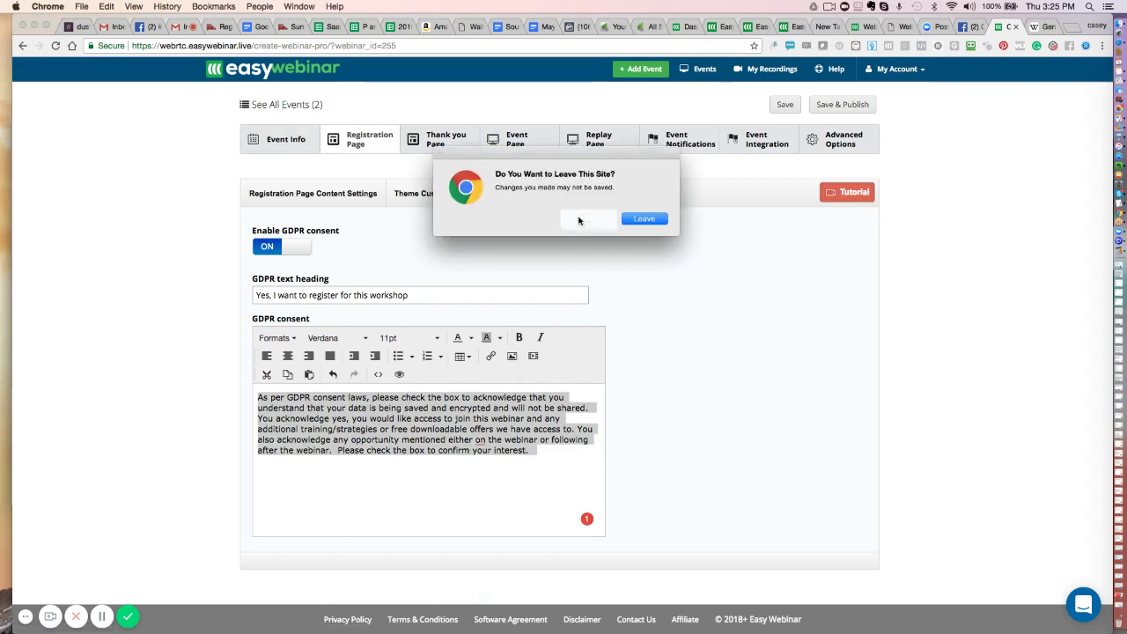
click(787, 106)
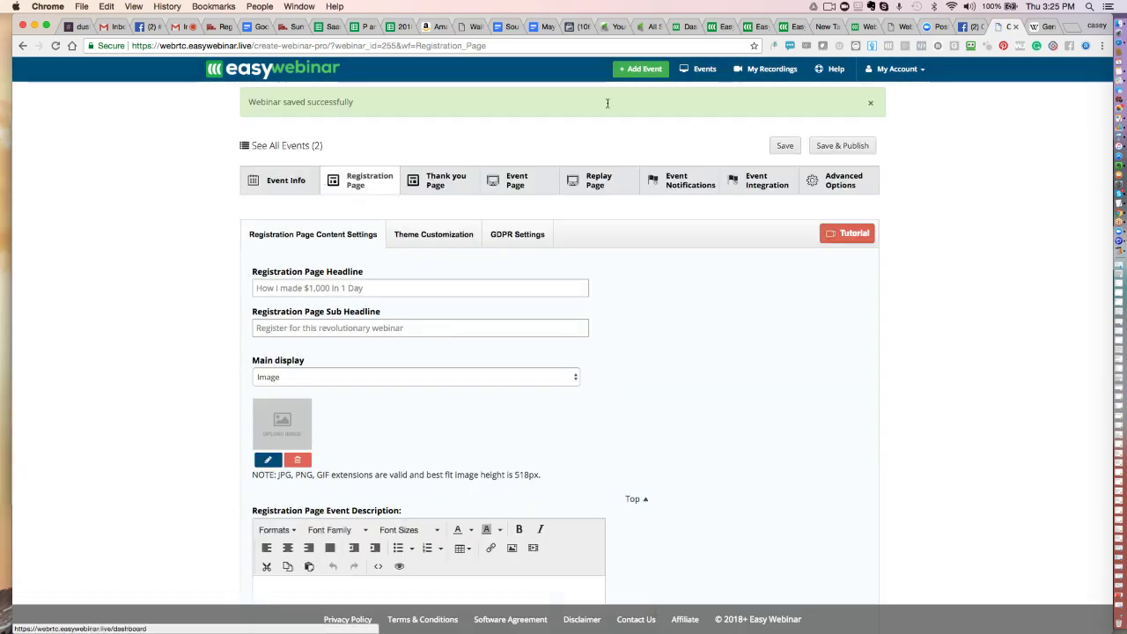
click(843, 146)
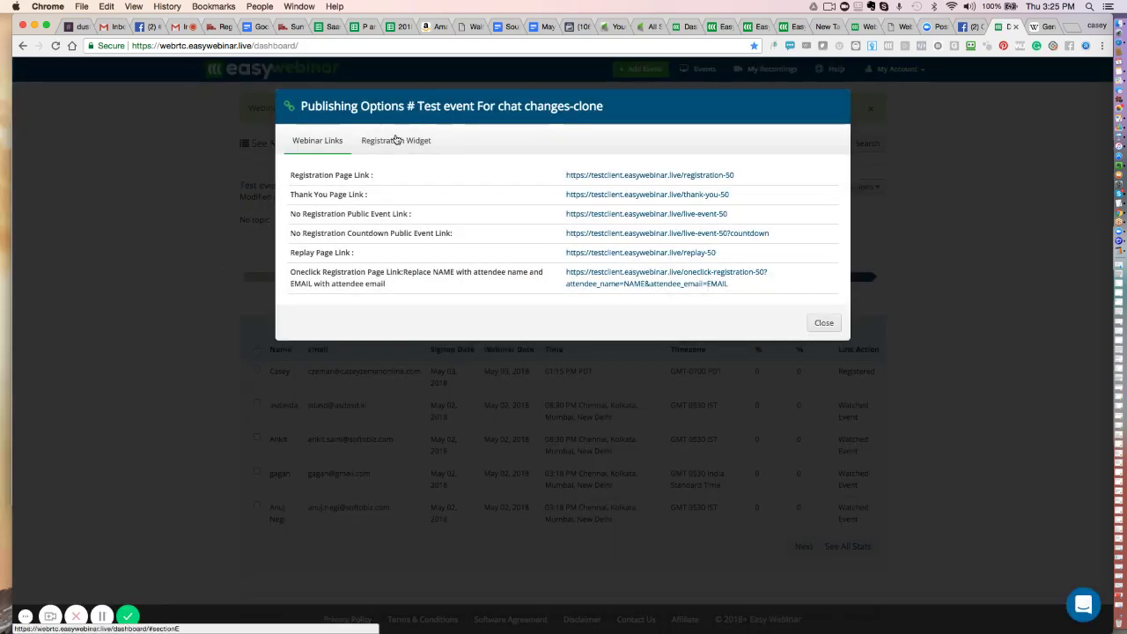
Step: Open the event's public registration page and choose Thursday, 3 May, 2018 03:30 PM PDT in its registration form
click(395, 140)
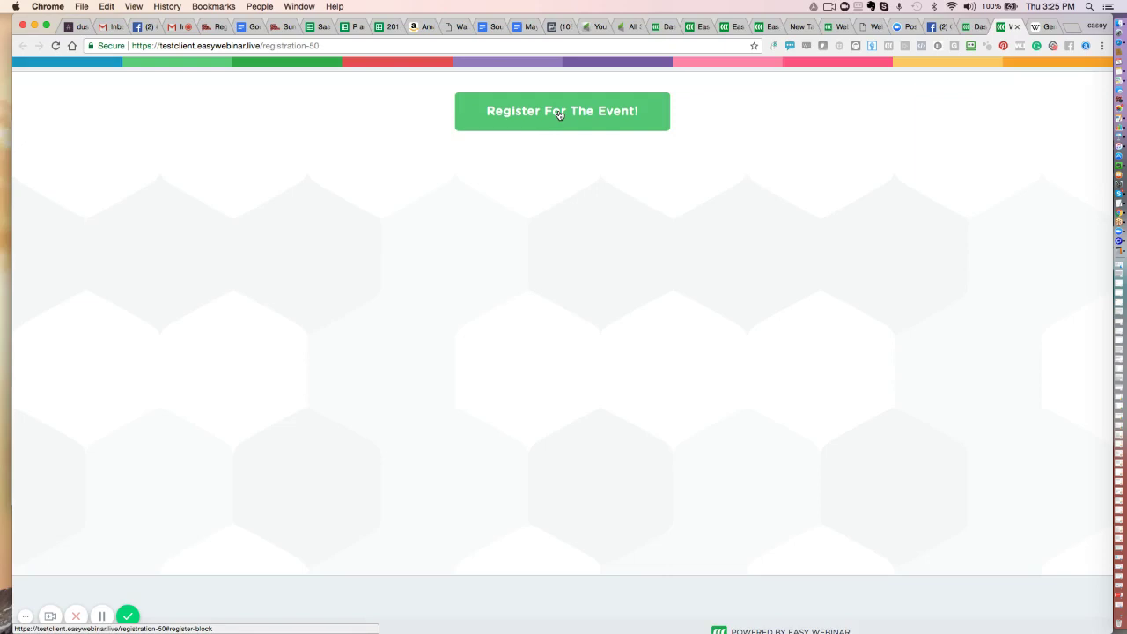
click(560, 112)
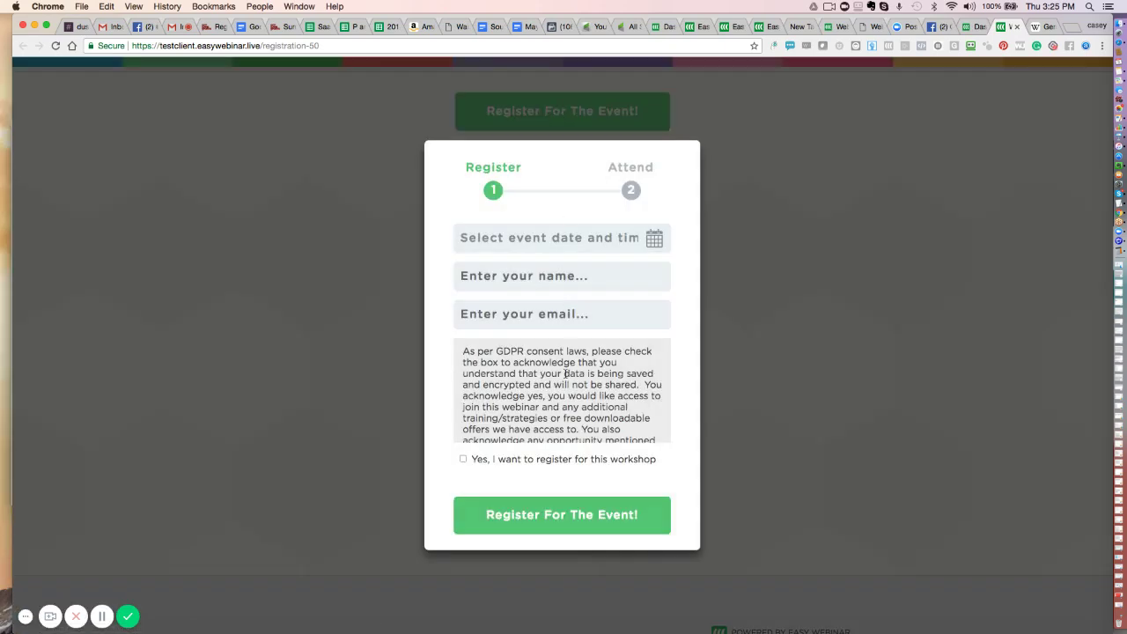
click(492, 237)
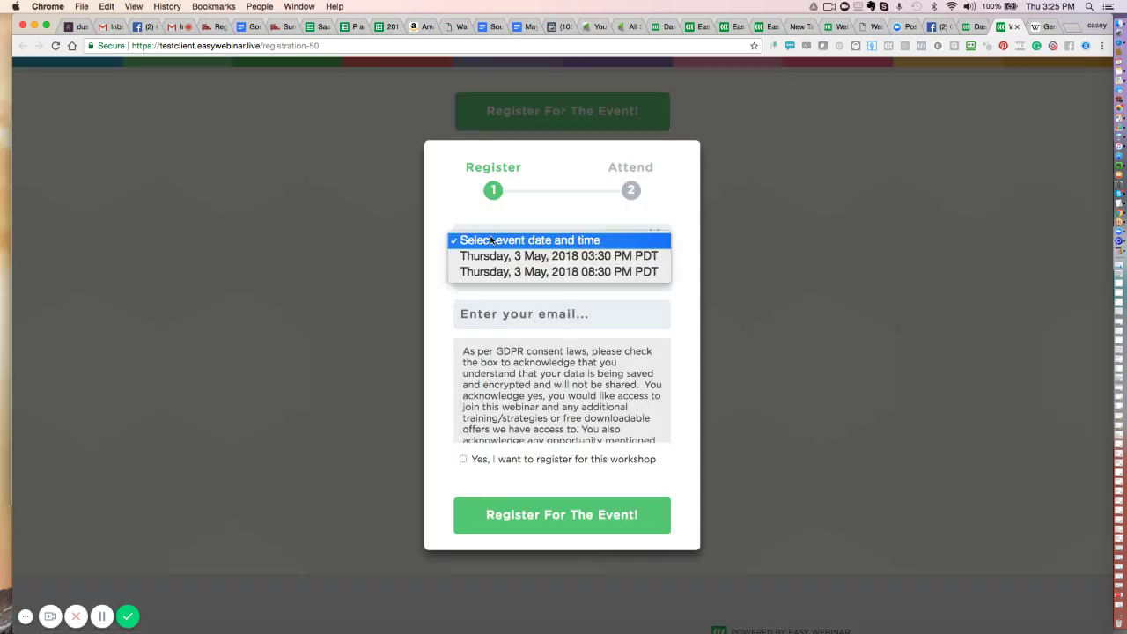
click(495, 256)
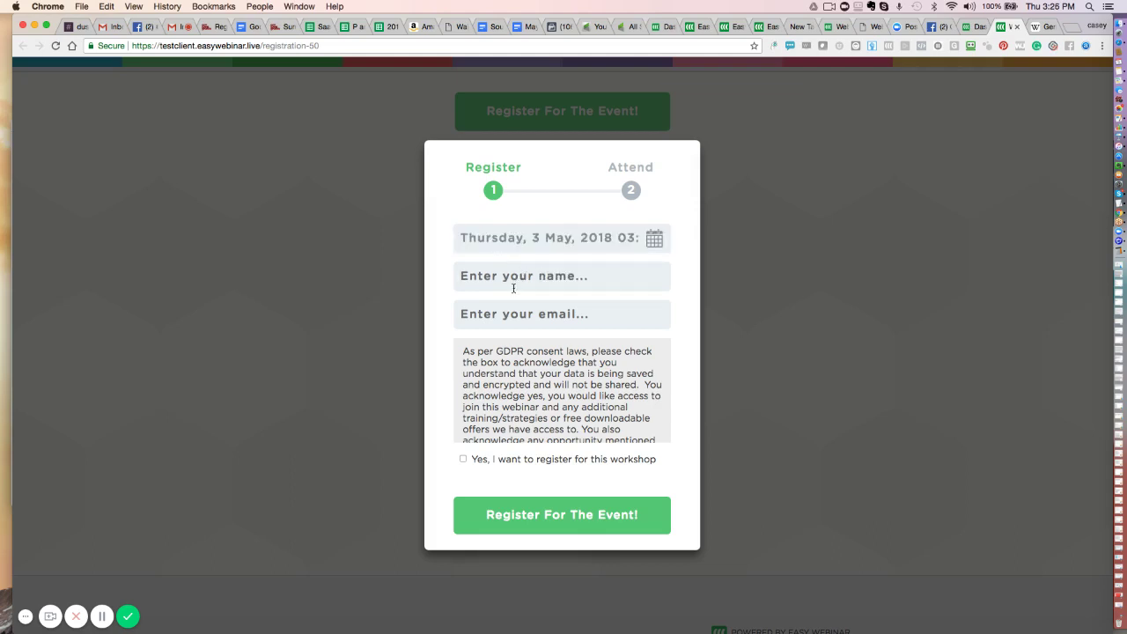
Step: Read through the GDPR consent text in the registration form and tick "Yes, I want to register for this workshop"
scroll(504, 363, down, 3)
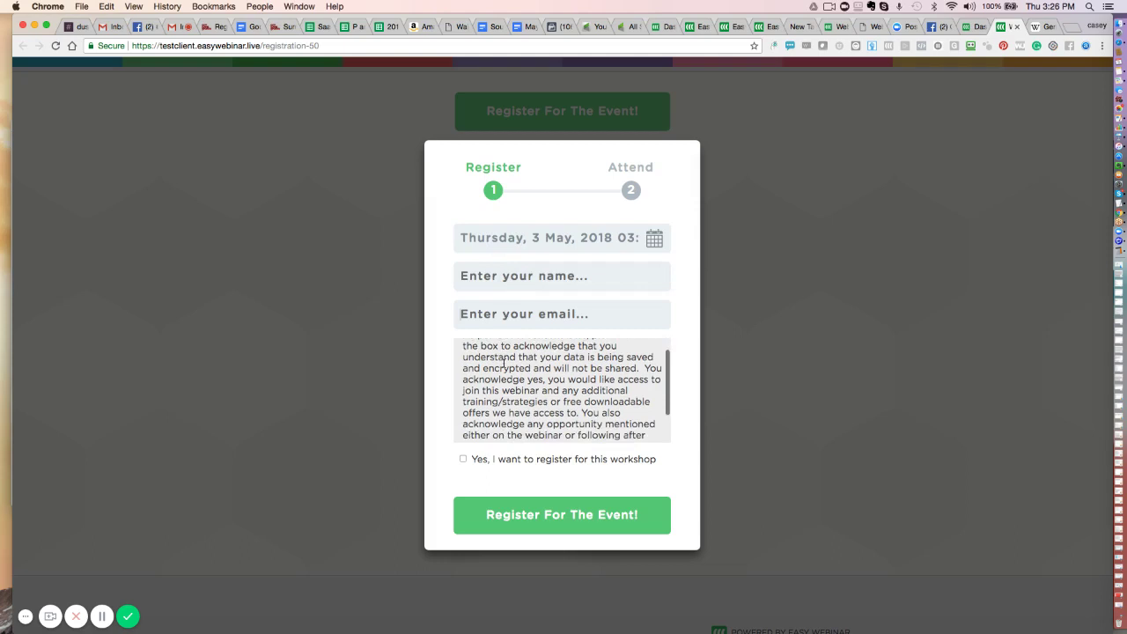
scroll(484, 356, up, 3)
drag(464, 351, 596, 423)
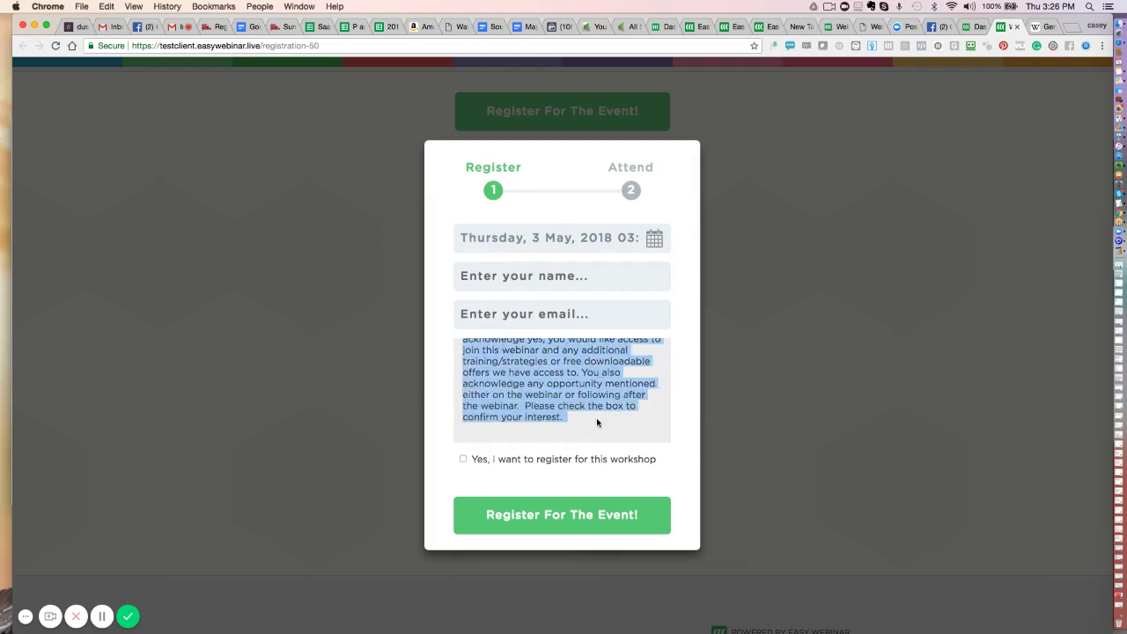
click(462, 459)
Step: Fill in the registrant's name and e-mail address and submit the event registration
click(482, 276)
text(Casey)
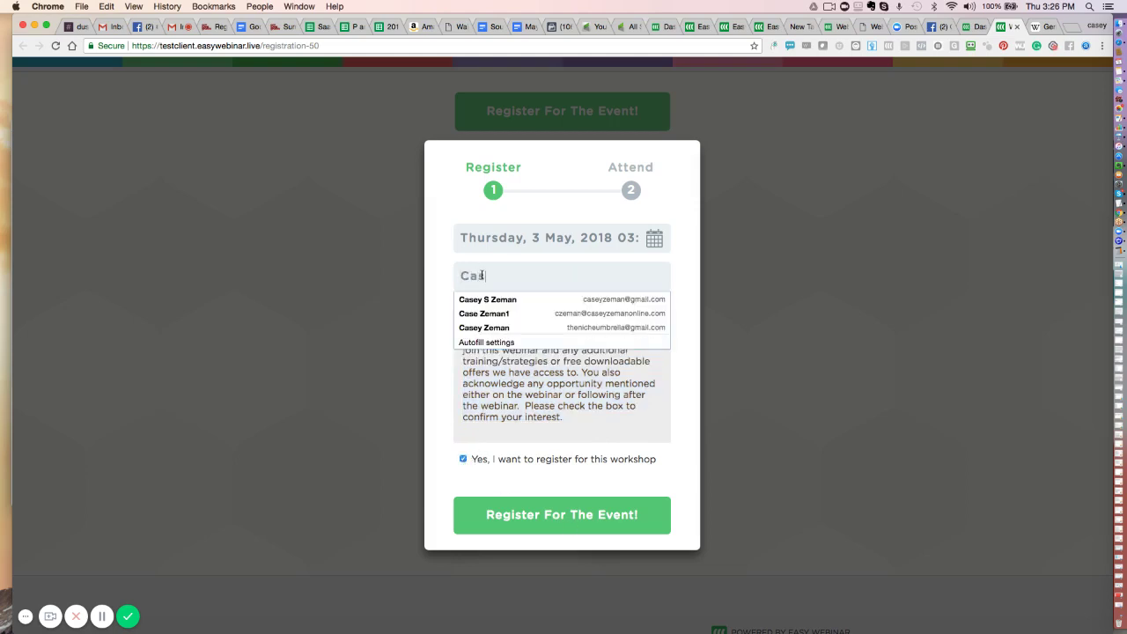
key(Tab)
text(casey)
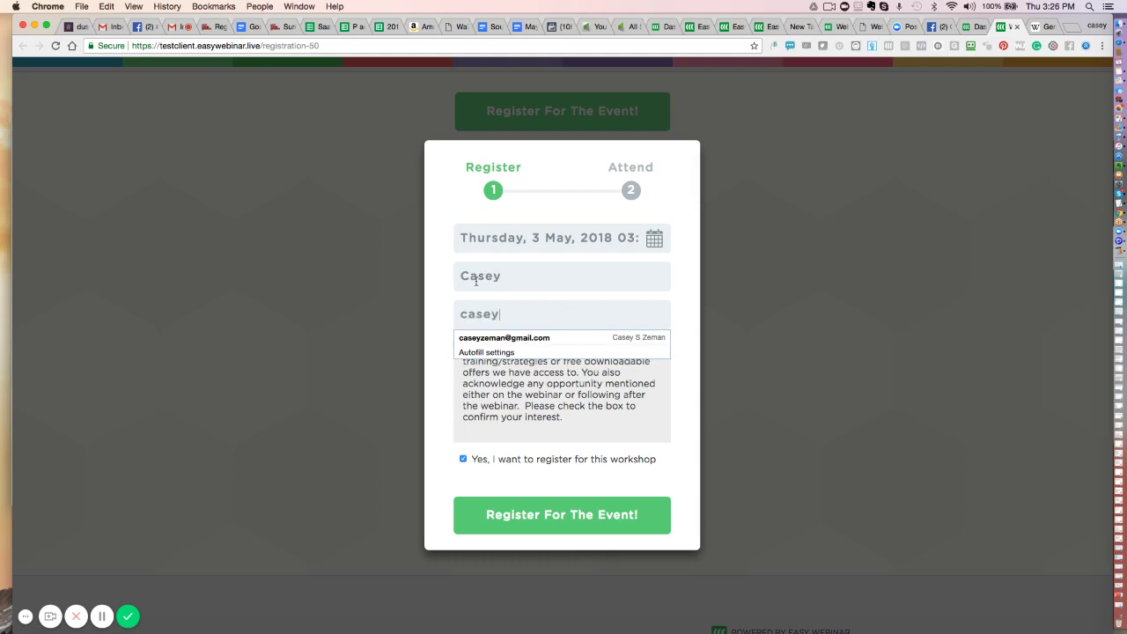
click(502, 338)
click(540, 514)
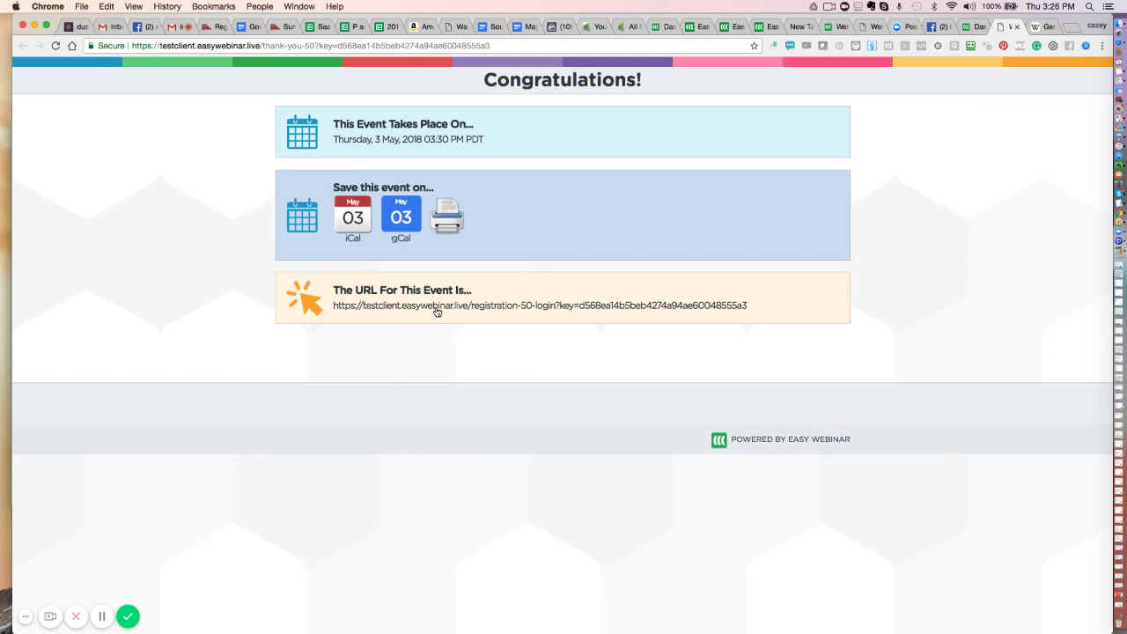
Step: Set the event's widget type to Event Registration Widget in the publishing options and open its preview
click(977, 31)
click(408, 141)
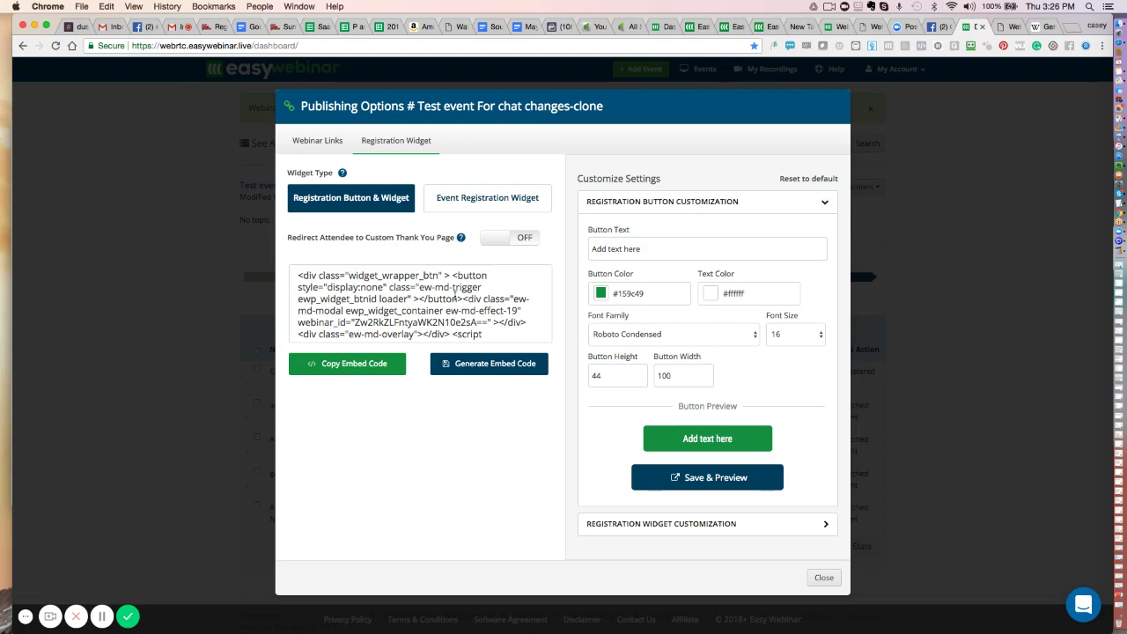
click(466, 205)
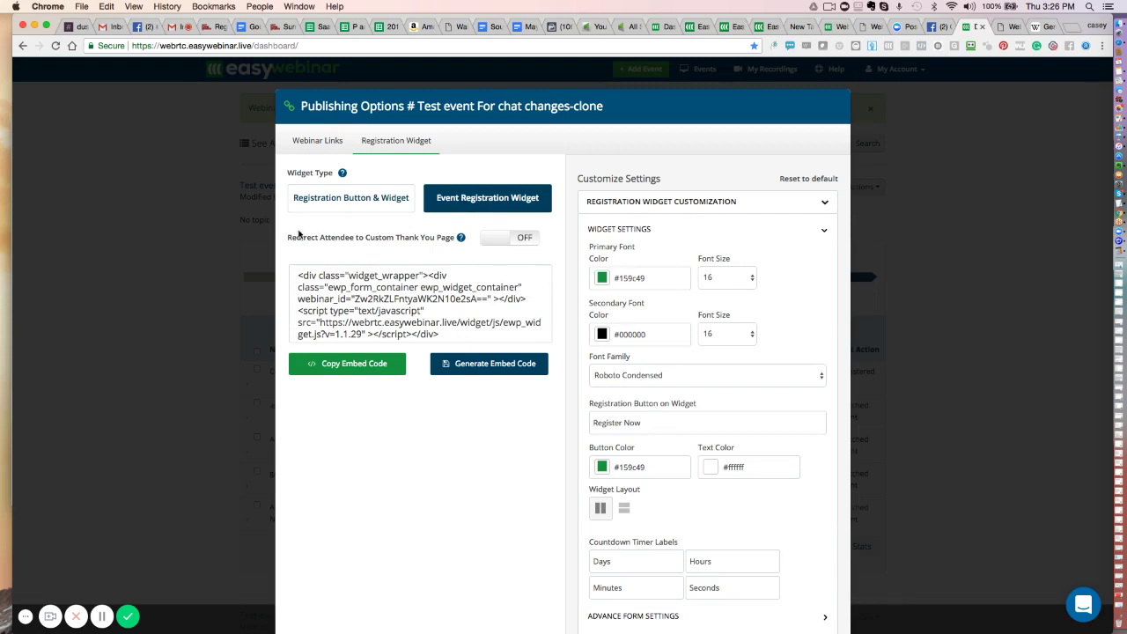
drag(402, 230, 457, 238)
mouse_move(458, 240)
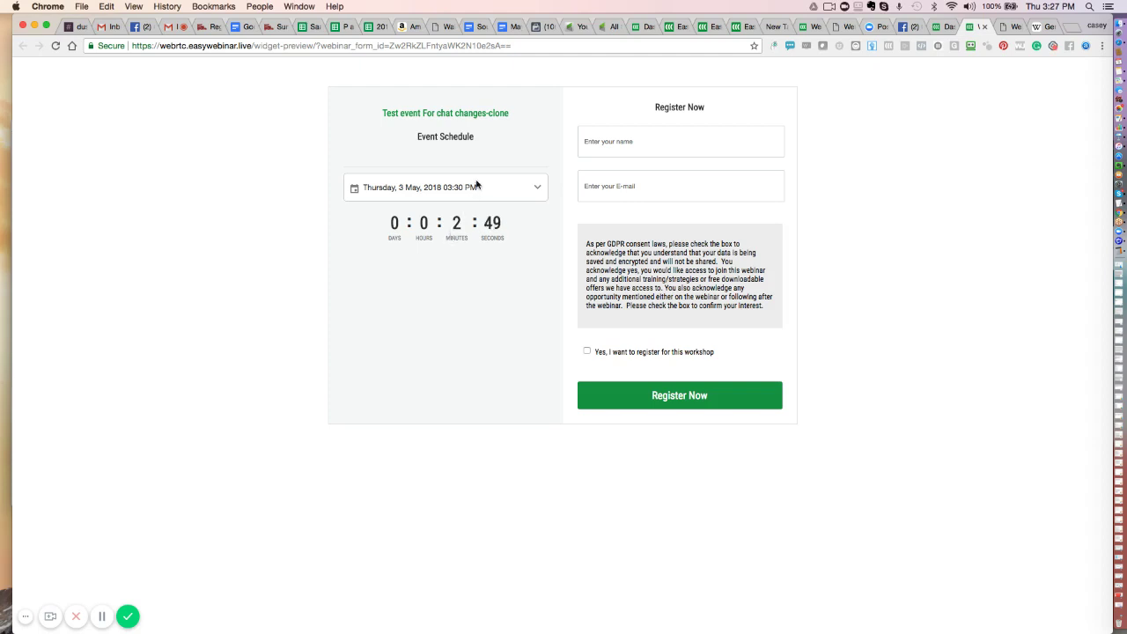
Step: Open easywebinar.com in a new tab, go to its demo webinar page, and bring up the registration form
click(1073, 28)
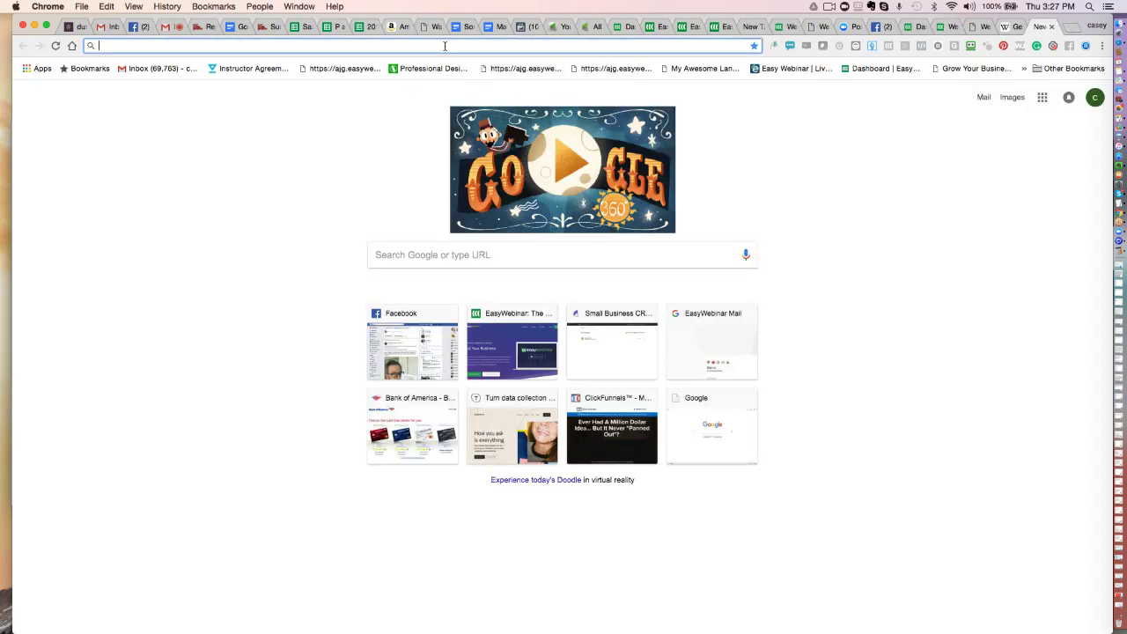
text(easywebinar.com)
key(Return)
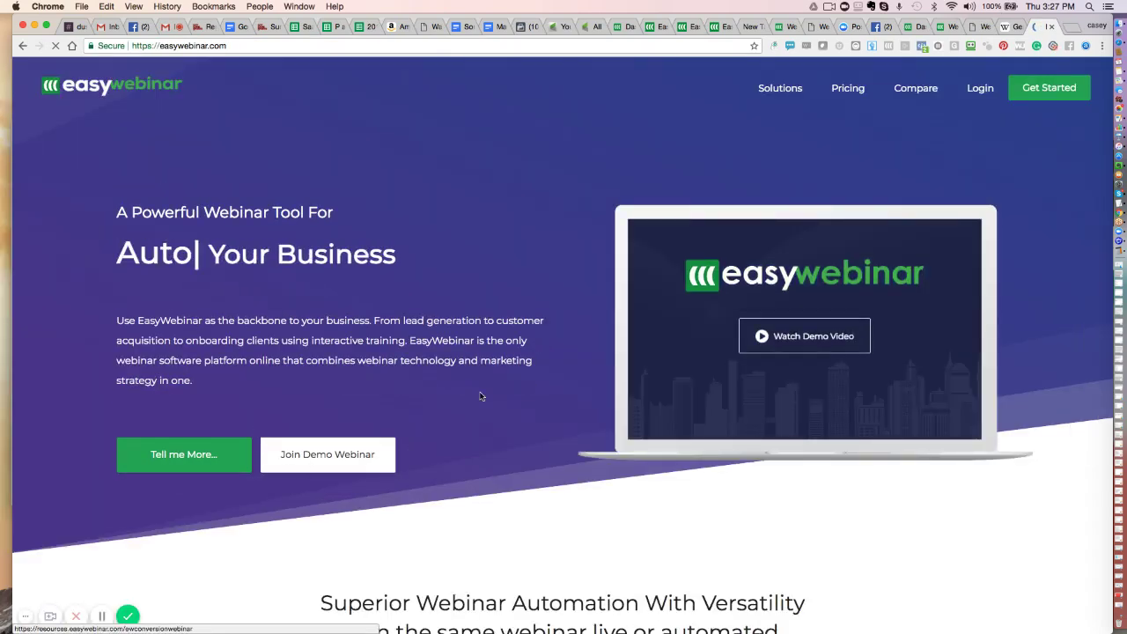
click(480, 396)
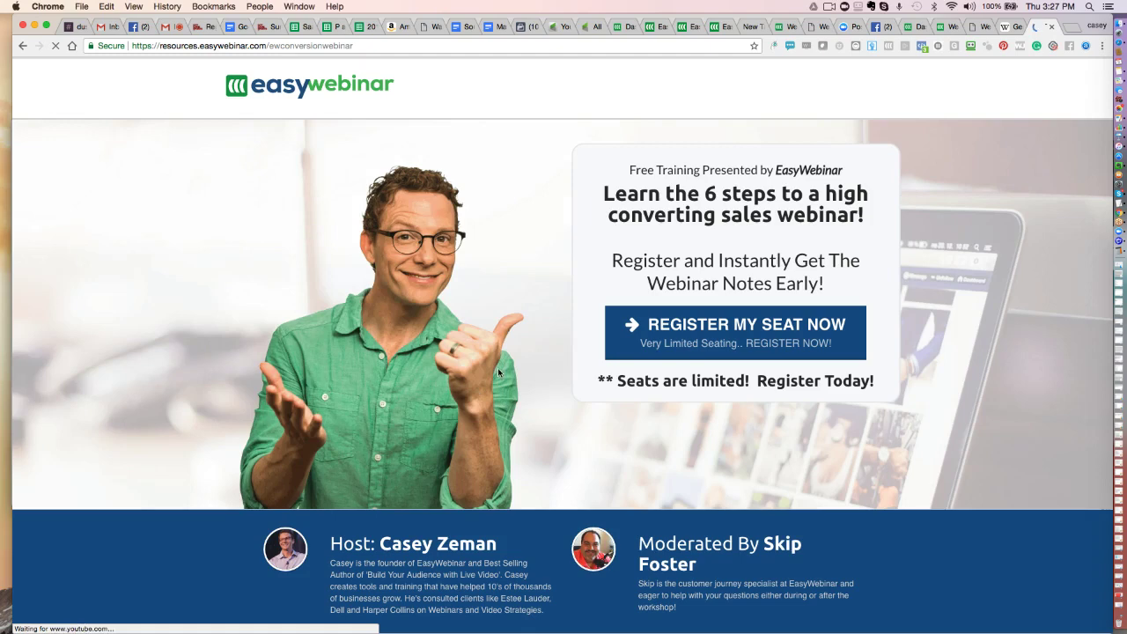
click(687, 326)
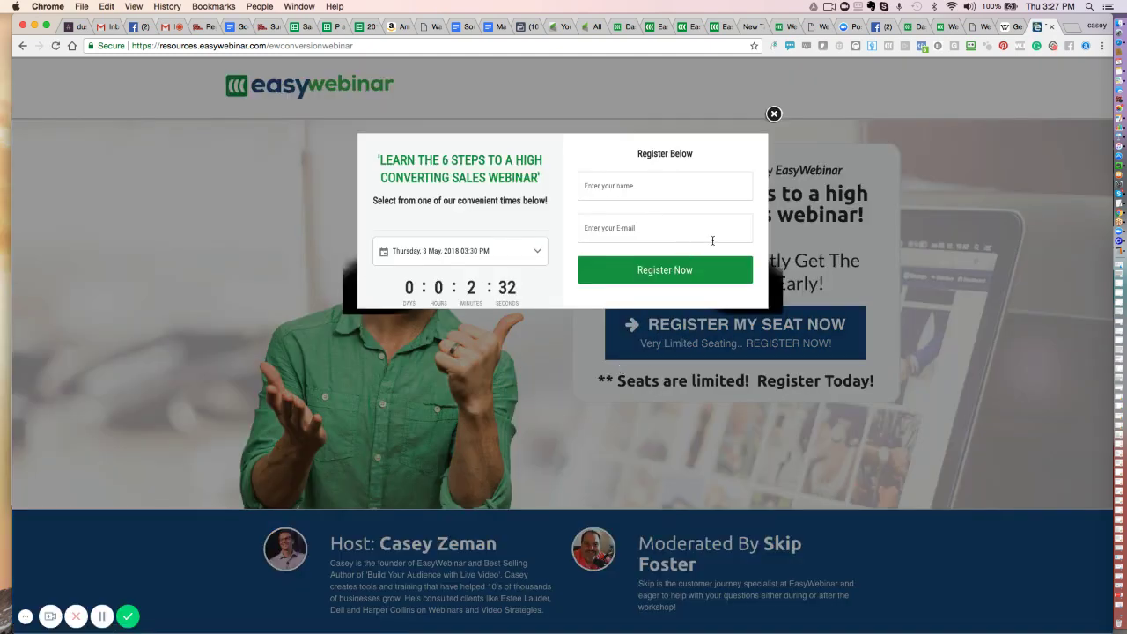
Step: Return to the widget preview, highlight its GDPR consent text, and tick "Yes, I want to register for this workshop"
click(976, 26)
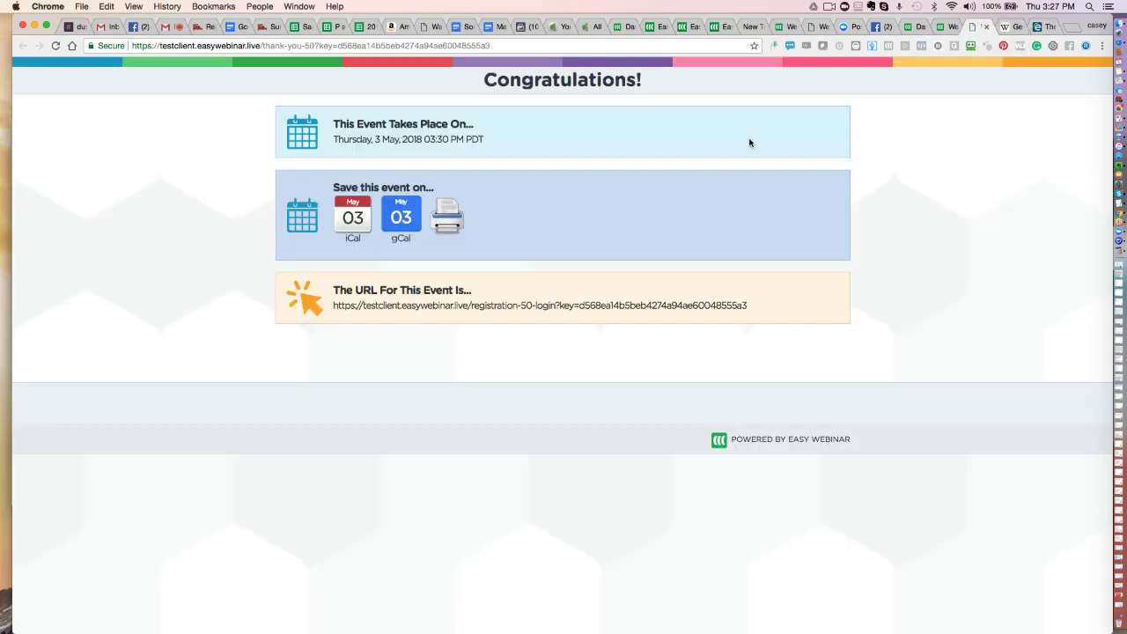
click(944, 27)
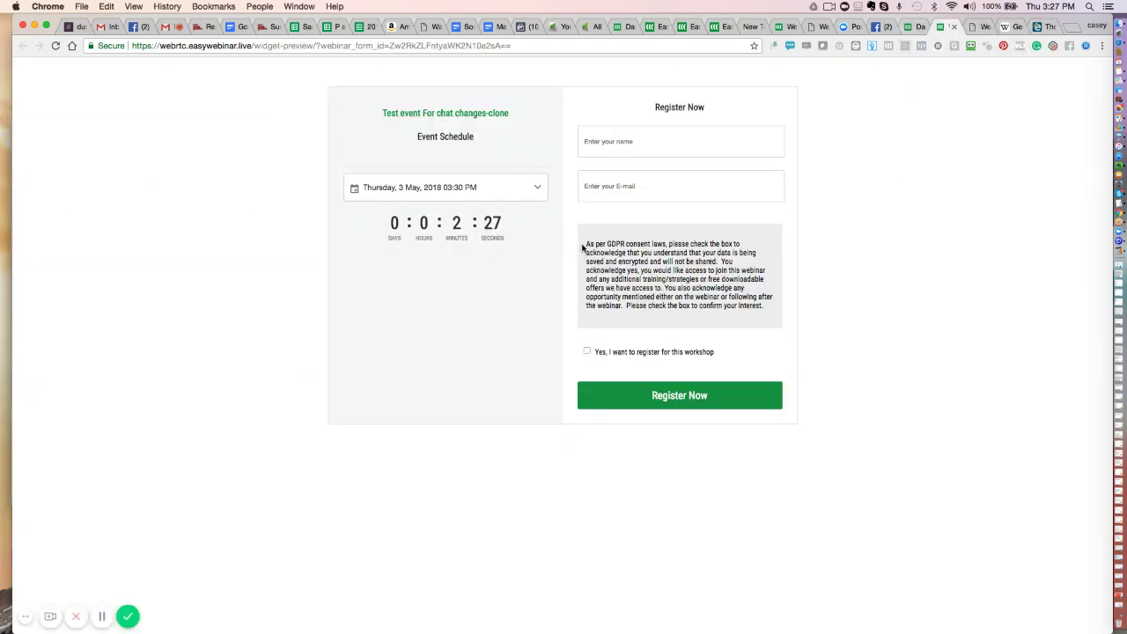
drag(583, 247, 738, 315)
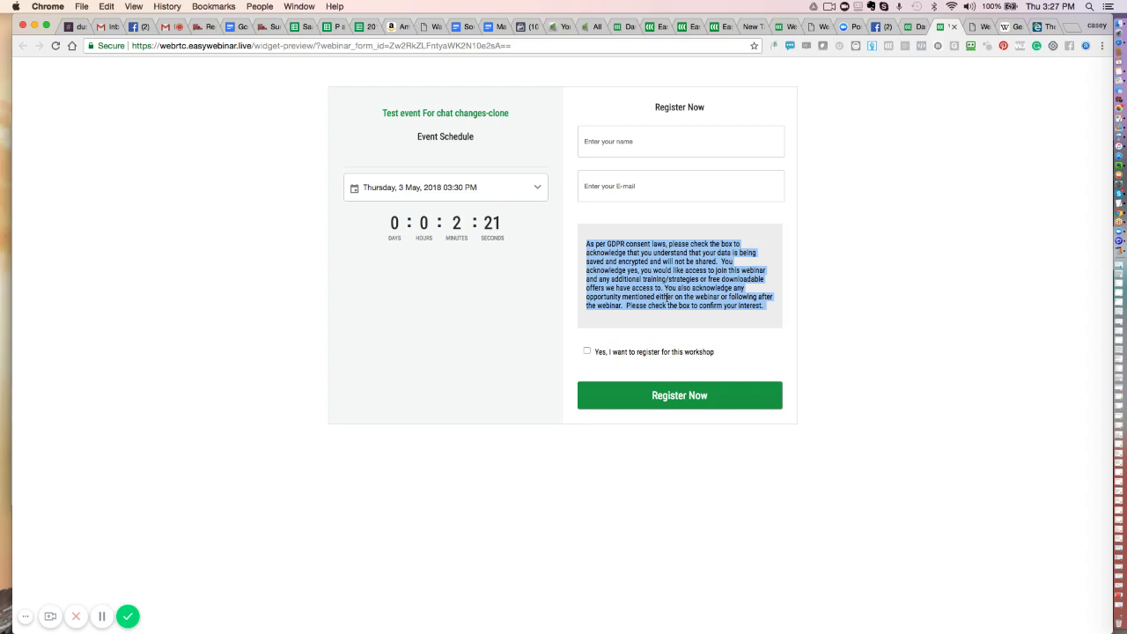
click(587, 351)
click(185, 396)
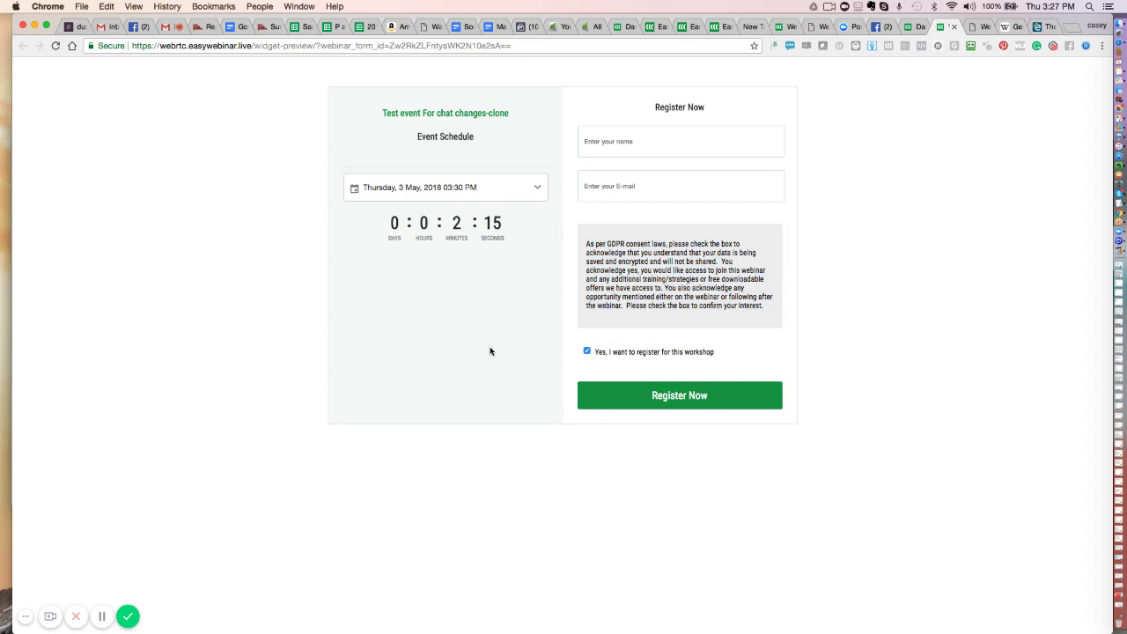
Step: Look through the open webinar pages and return to the test event's registration widget settings
click(628, 26)
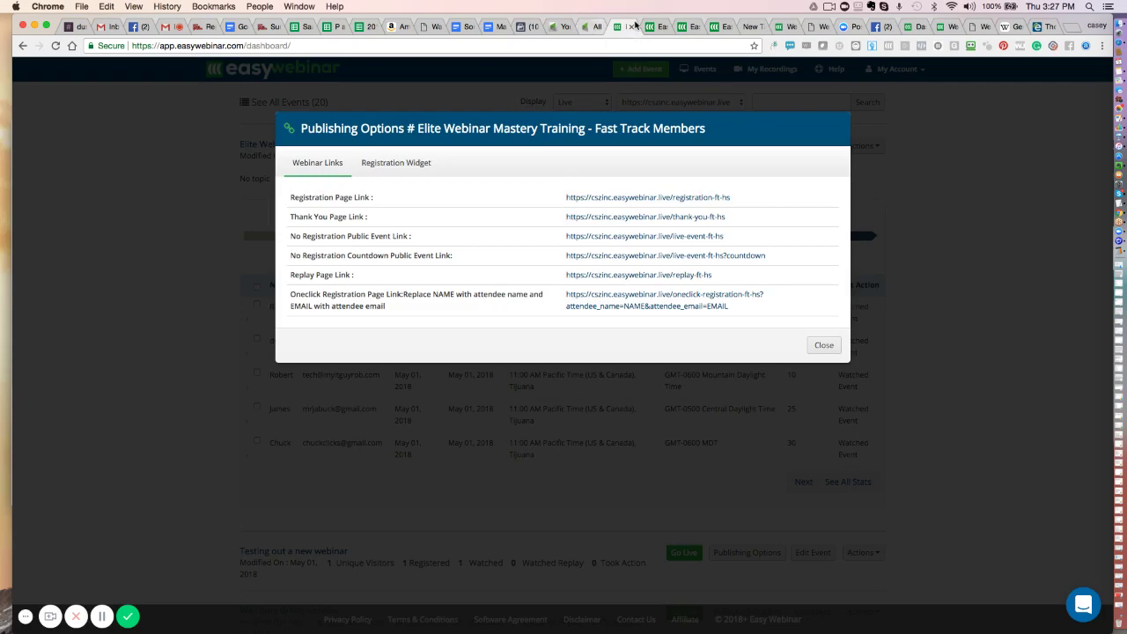
click(662, 27)
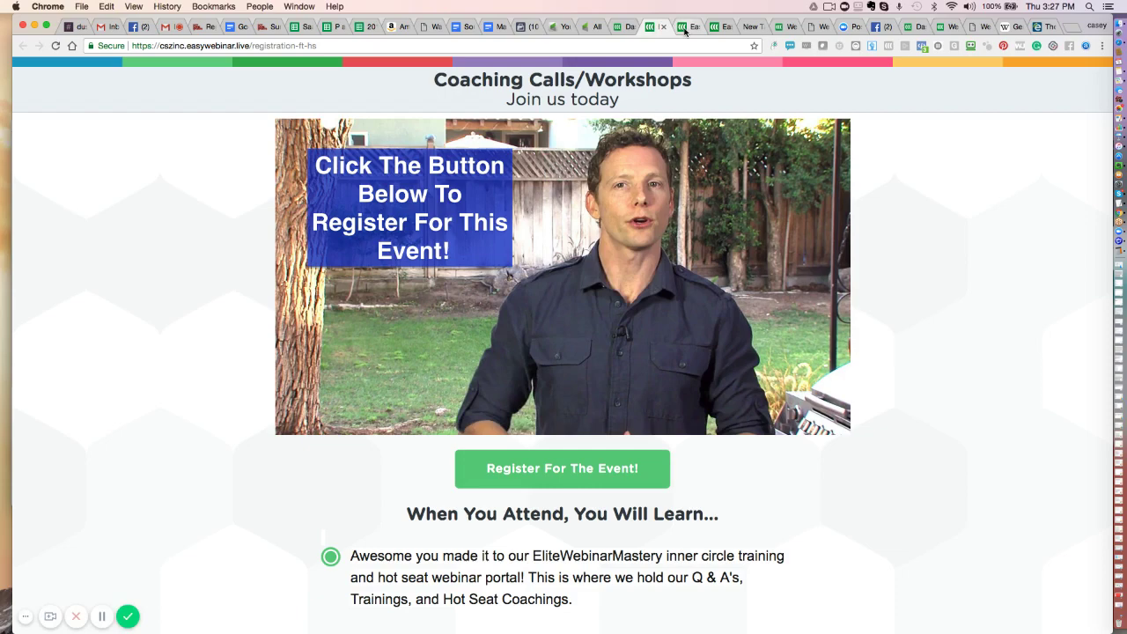
click(684, 27)
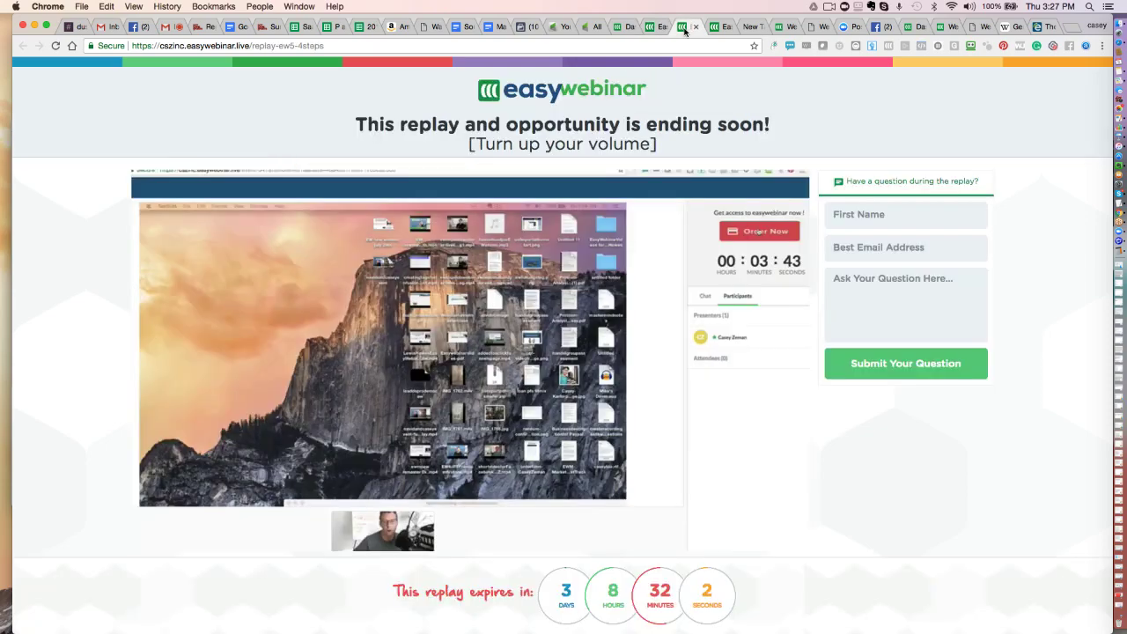
click(941, 28)
click(911, 27)
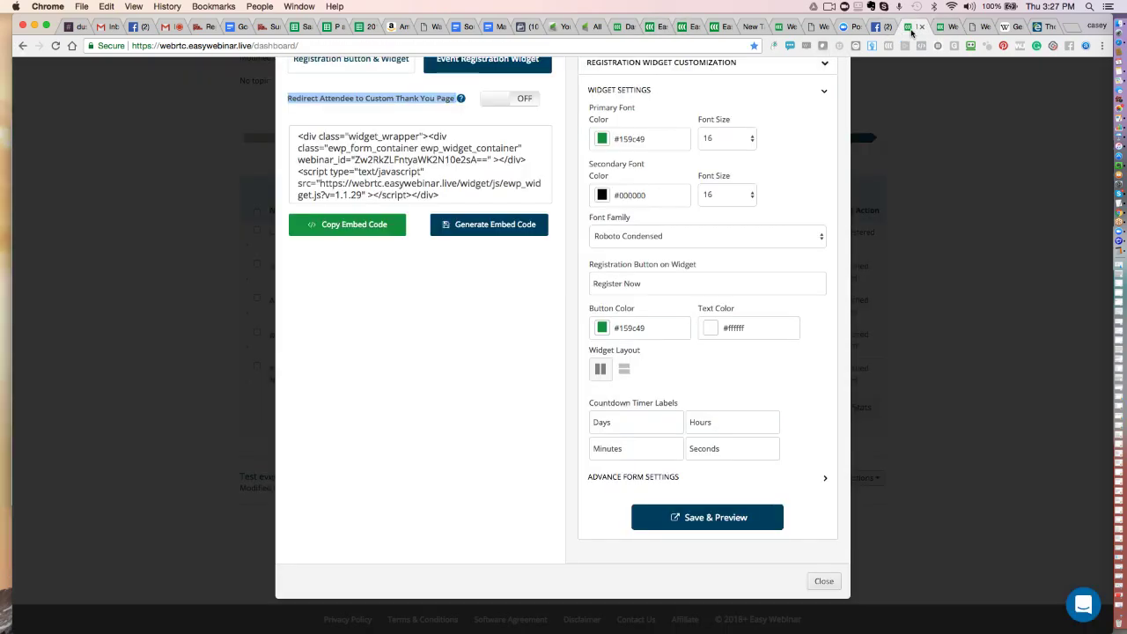
click(884, 296)
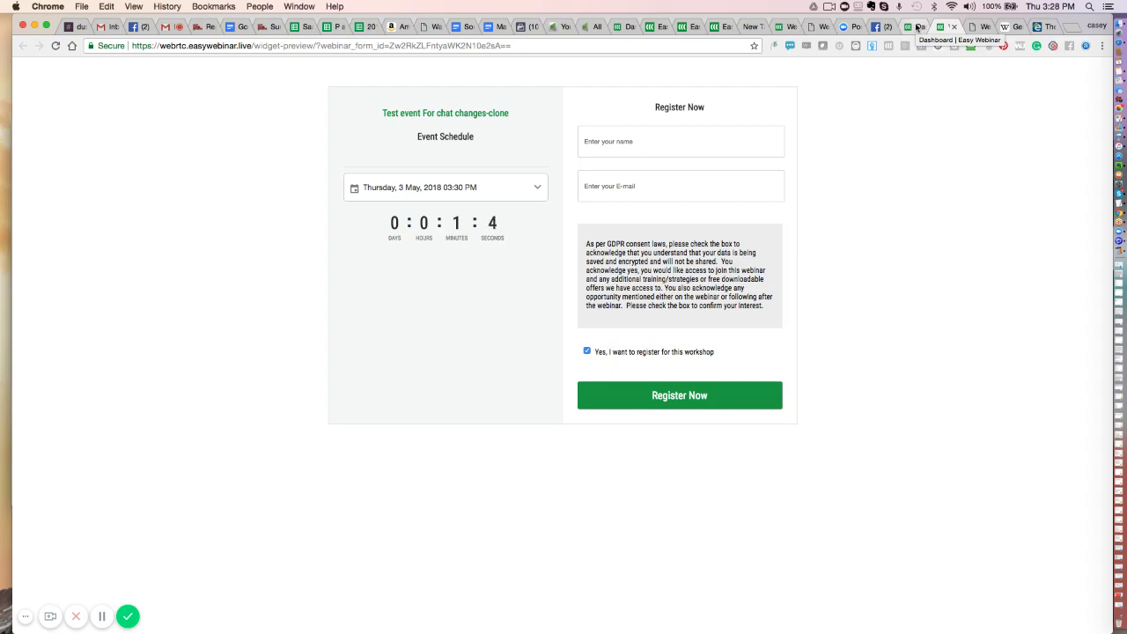
Step: Revisit the General Data Protection Regulation article and the registration thank-you page, then go back to the widget preview
click(1010, 26)
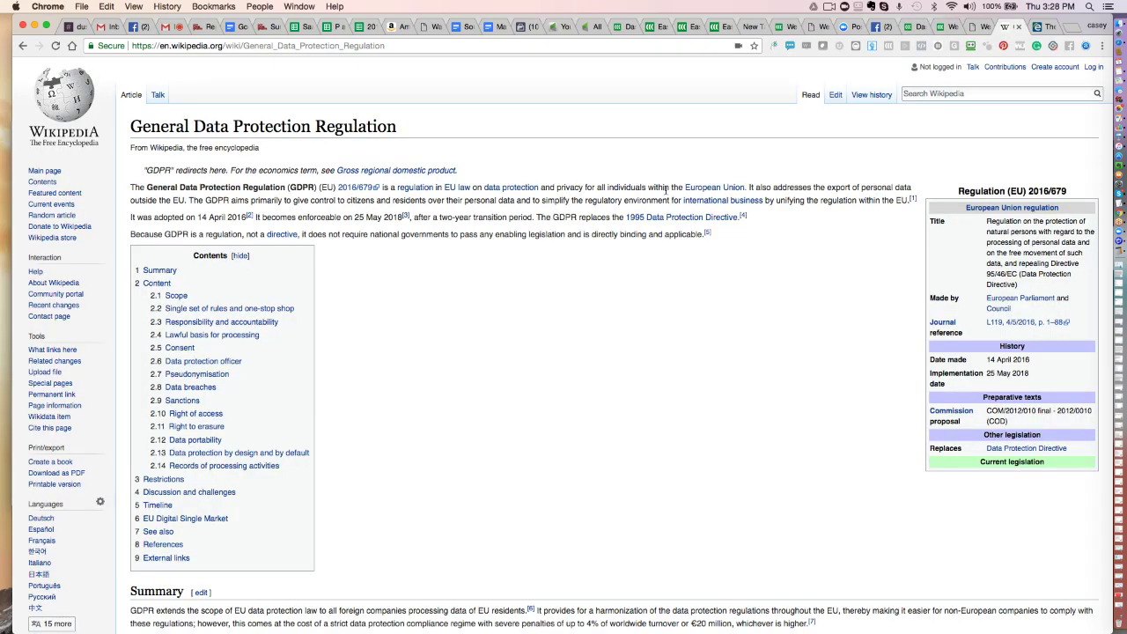
click(980, 29)
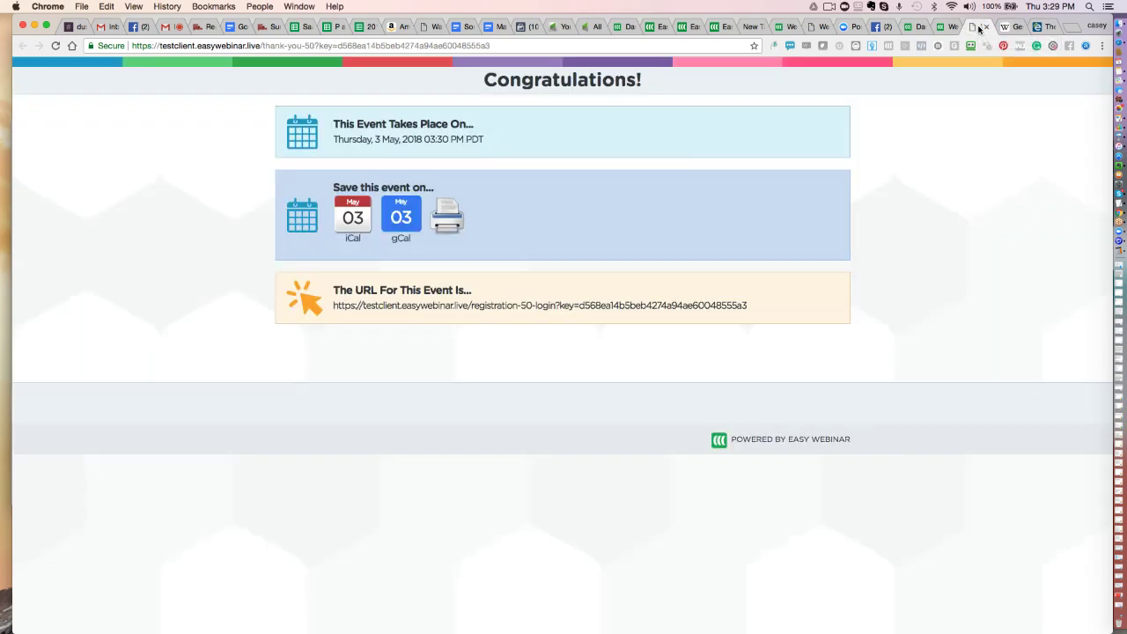
click(947, 29)
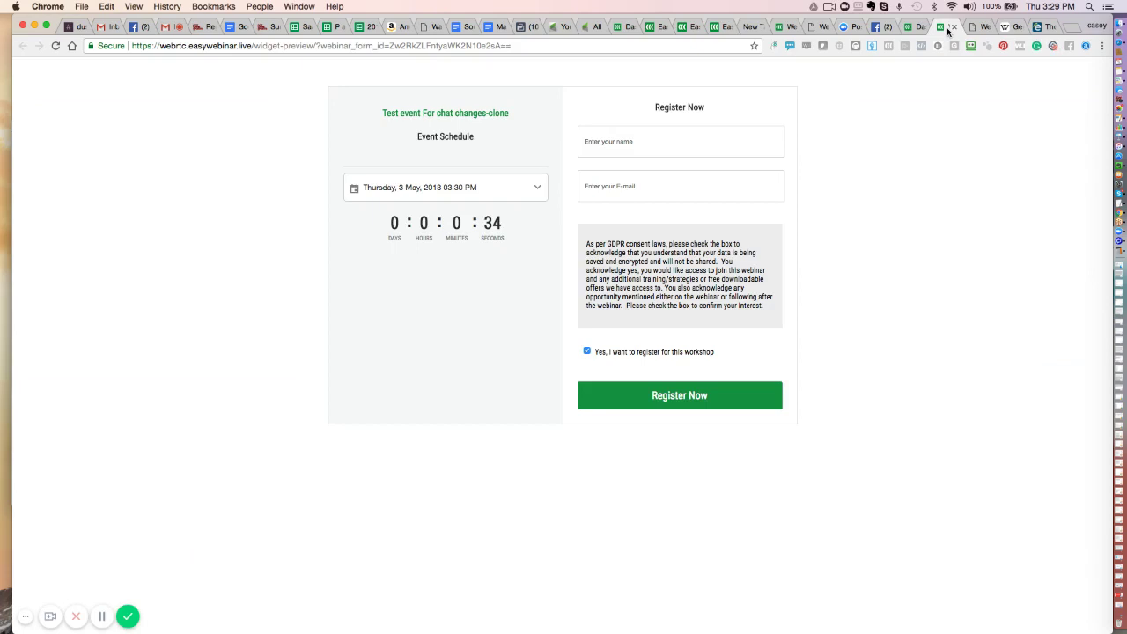